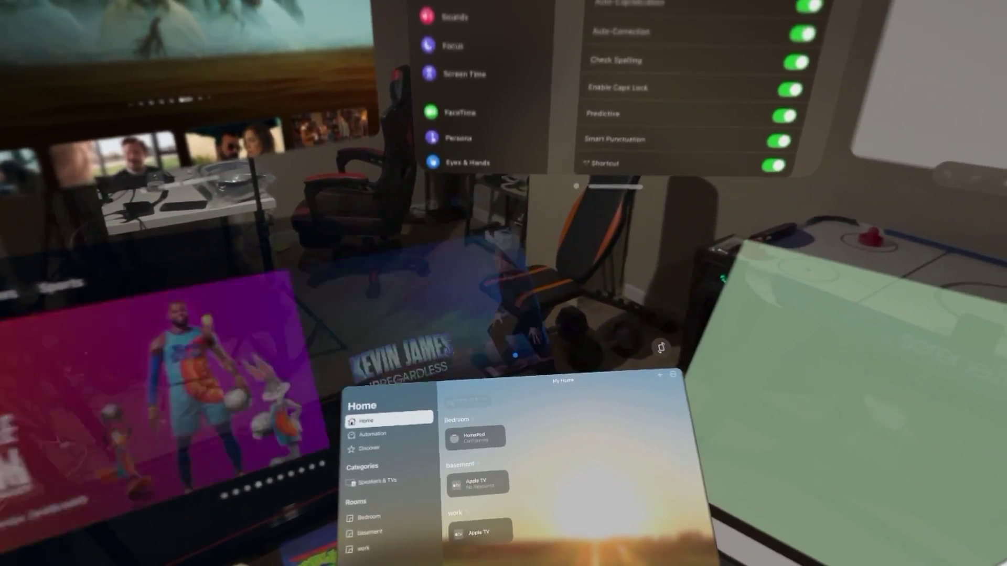
Launch Canva from Compatible Apps and shrink its sign-up window to a smaller size.
key("super")
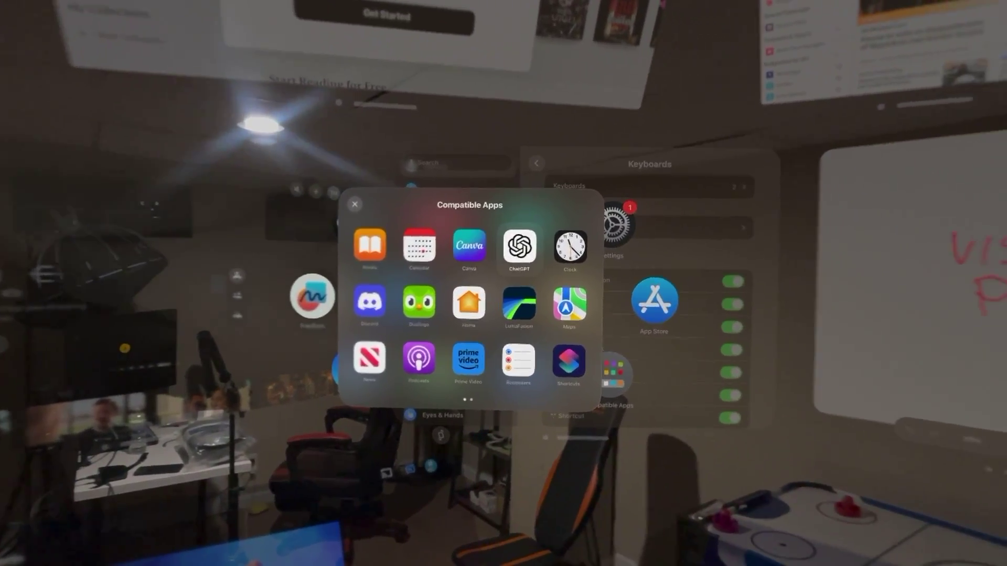
left_click(589, 221)
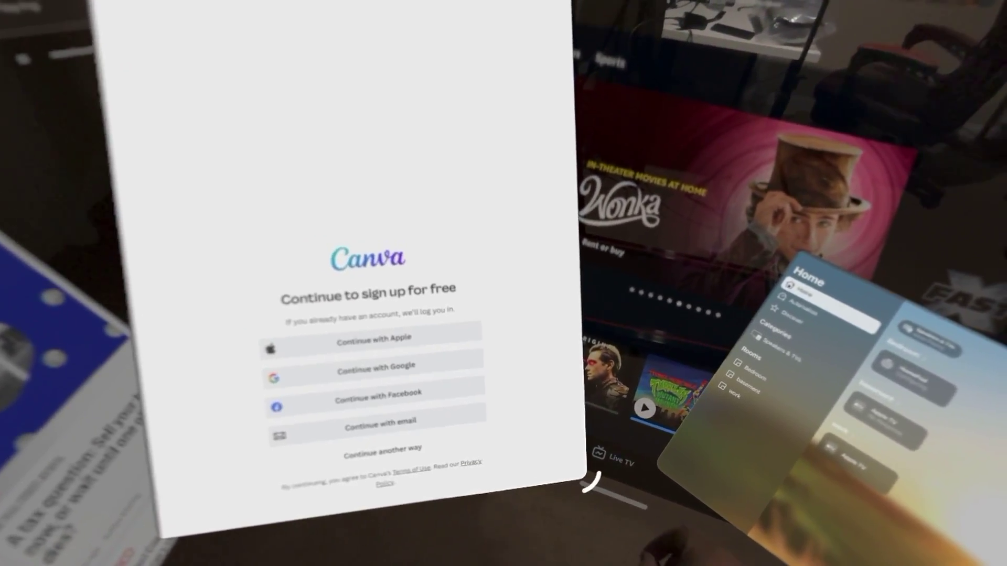
left_click_drag(588, 482, 651, 485)
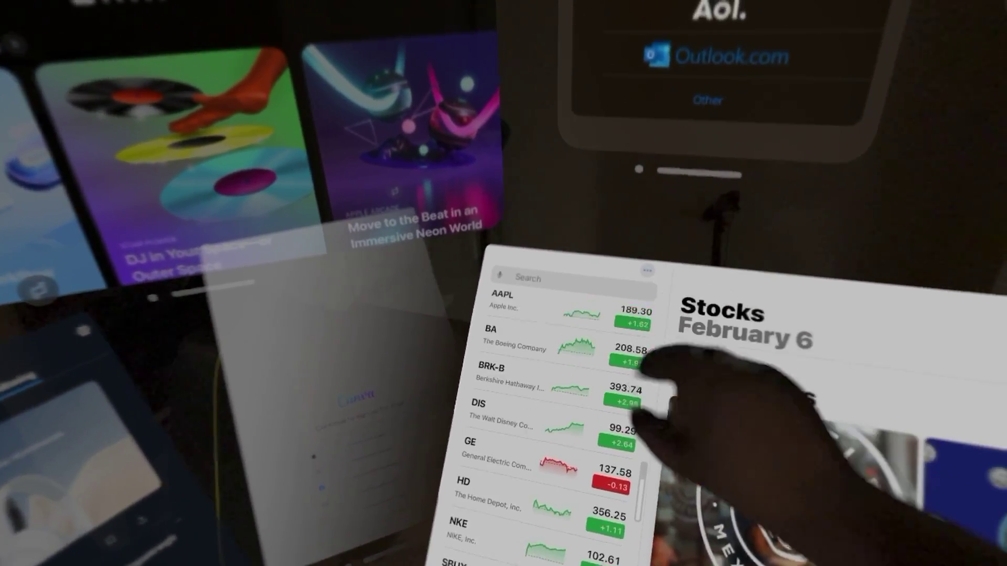
scroll(563, 409, "up", 2)
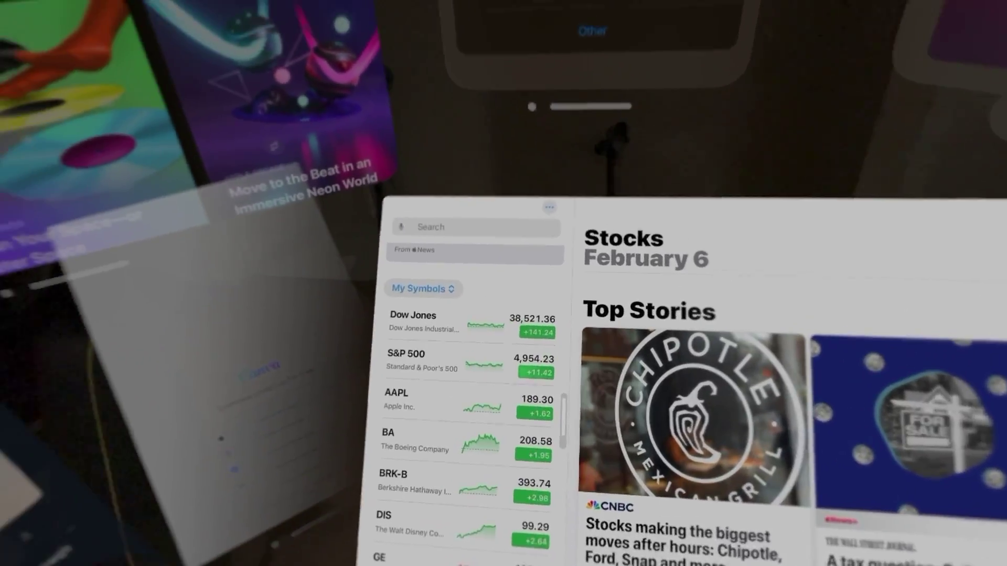